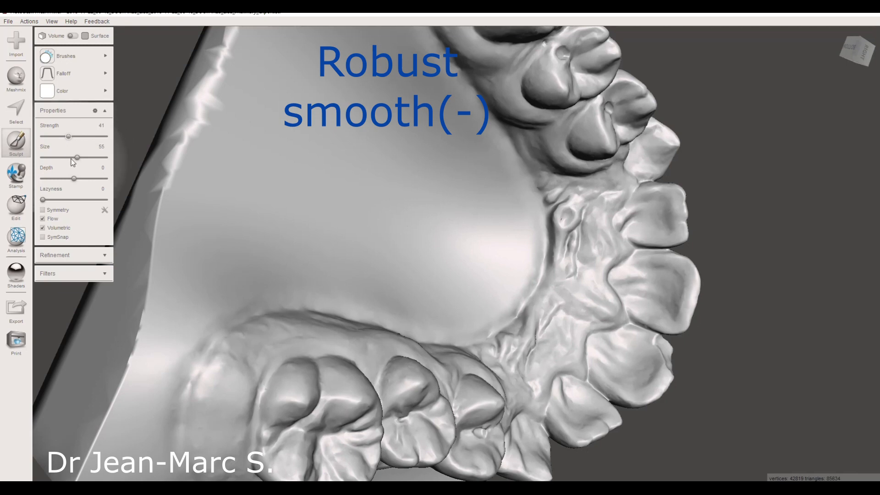
- Set the smoothing brush size to 55 and smooth the rough palate ridges behind the front teeth
{"action": "left_click_drag", "start_coordinate": [77, 157], "coordinate": [63, 157]}
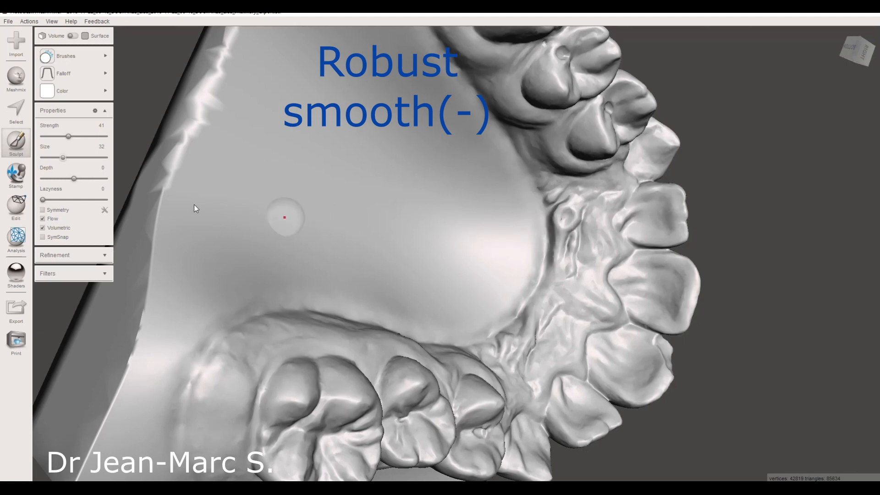
{"action": "left_click", "coordinate": [77, 158]}
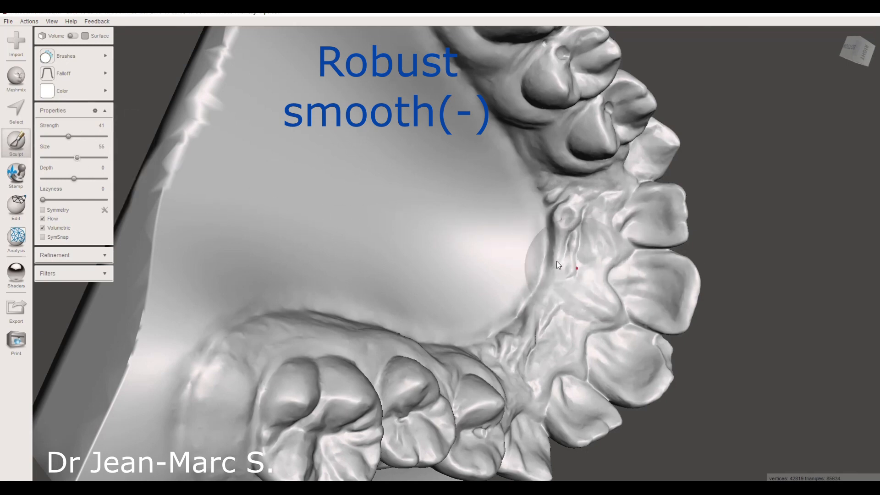
{"action": "mouse_move", "coordinate": [558, 251]}
{"action": "left_mouse_down"}
{"action": "mouse_move", "coordinate": [520, 319]}
{"action": "mouse_move", "coordinate": [507, 321]}
{"action": "mouse_move", "coordinate": [529, 282]}
{"action": "left_mouse_up"}
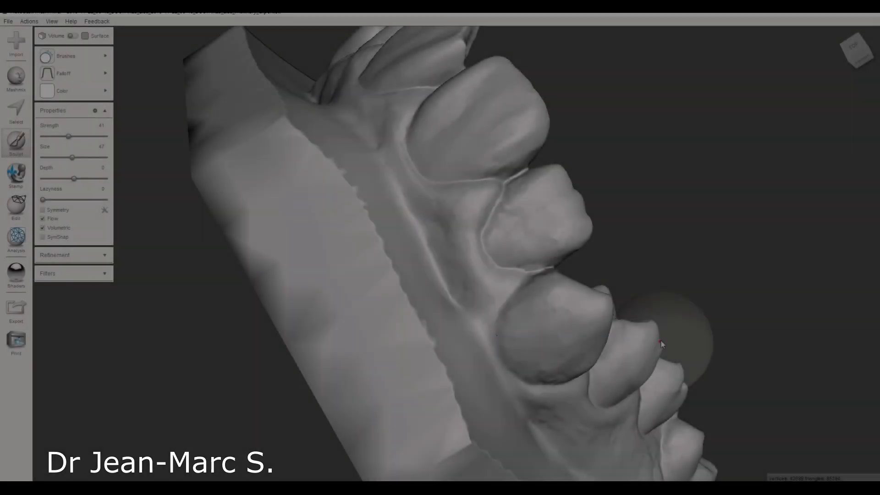
- Reduce the RobustSmooth brush size to 22 and smooth away the notches along the lateral incisor's biting edge
{"action": "scroll", "coordinate": [661, 342], "scroll_direction": "up", "scroll_amount": 5}
{"action": "mouse_move", "coordinate": [772, 295]}
{"action": "right_mouse_down"}
{"action": "mouse_move", "coordinate": [751, 294]}
{"action": "mouse_move", "coordinate": [760, 292]}
{"action": "right_mouse_up"}
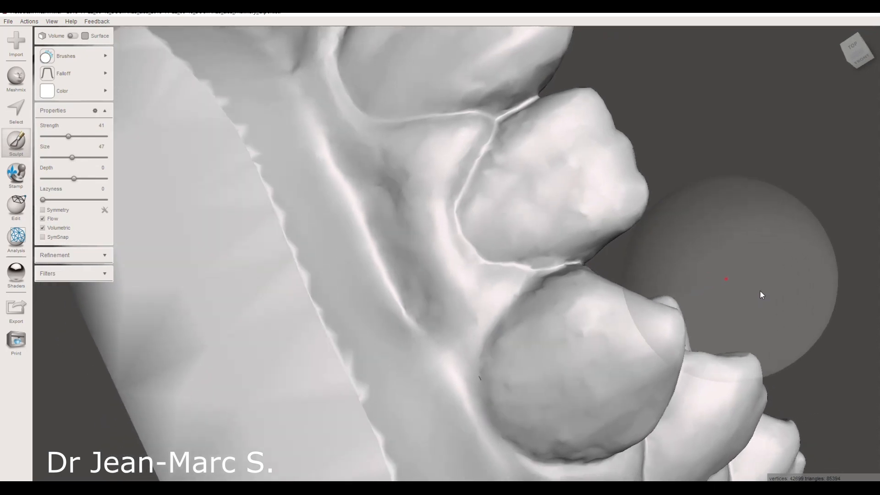
{"action": "left_click_drag", "start_coordinate": [72, 157], "coordinate": [57, 157]}
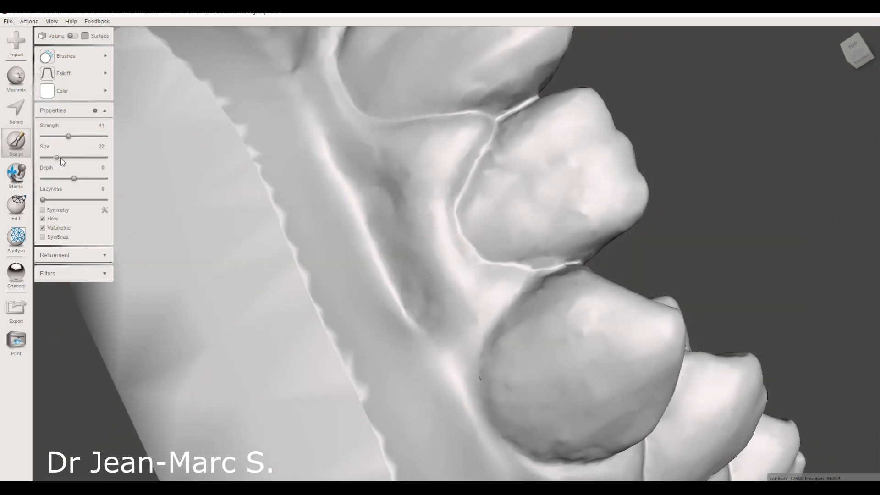
{"action": "left_click", "coordinate": [644, 180]}
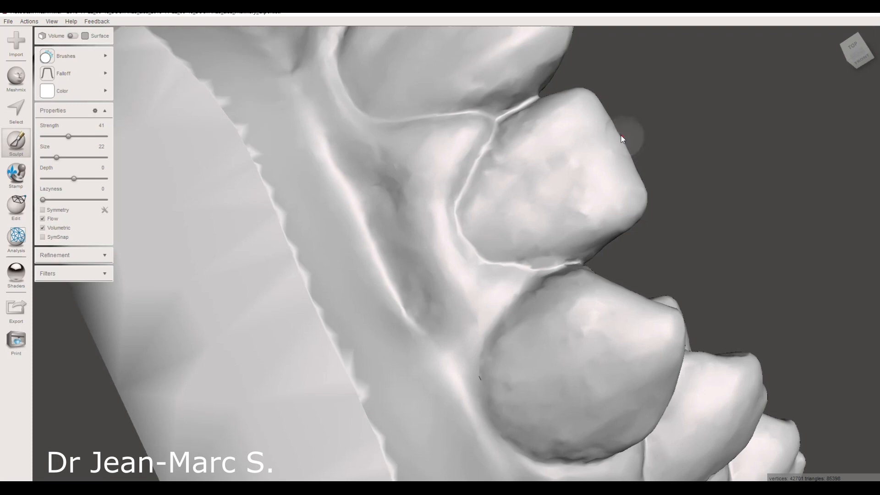
- Smooth the outer face of the same lateral incisor and its borders with the neighbouring teeth
{"action": "mouse_move", "coordinate": [710, 166]}
{"action": "right_mouse_down"}
{"action": "mouse_move", "coordinate": [708, 185]}
{"action": "mouse_move", "coordinate": [614, 191]}
{"action": "right_mouse_up"}
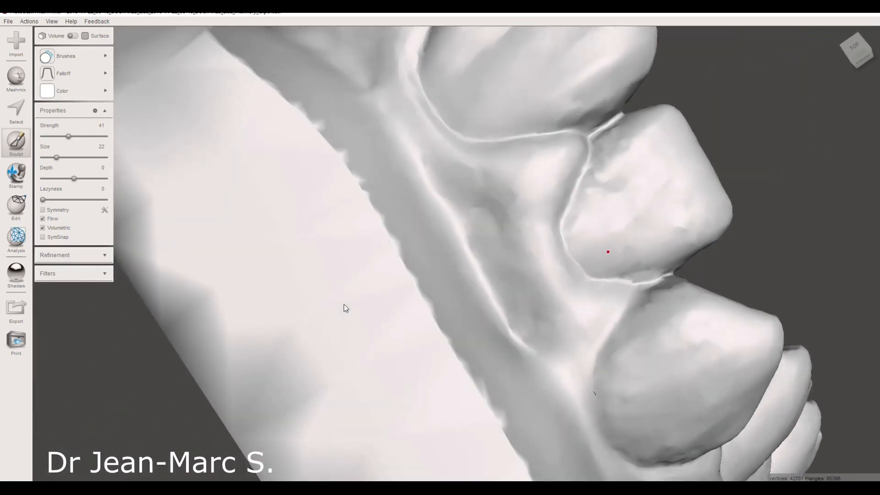
{"action": "right_click_drag", "start_coordinate": [344, 304], "coordinate": [351, 317]}
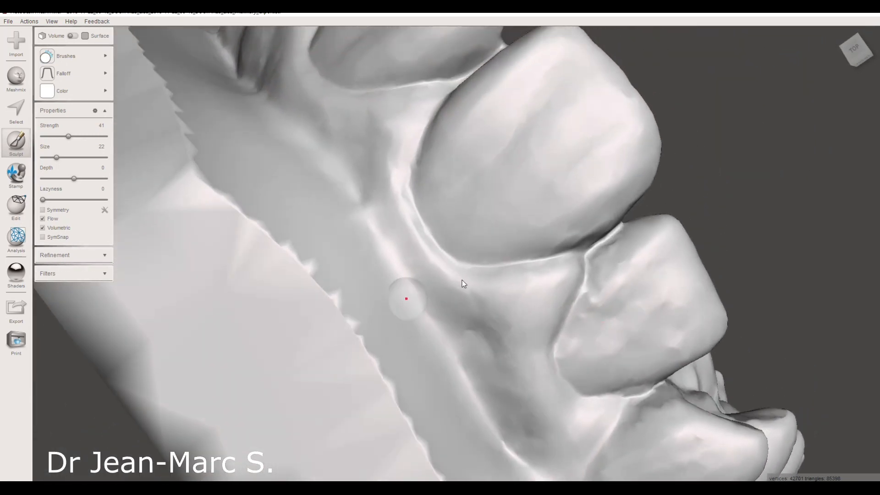
{"action": "right_click_drag", "start_coordinate": [641, 227], "coordinate": [641, 243]}
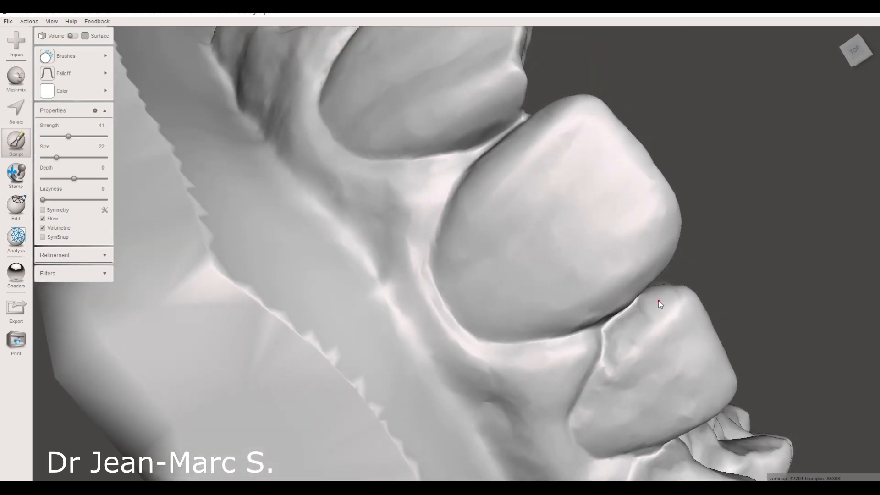
{"action": "mouse_move", "coordinate": [658, 301]}
{"action": "right_mouse_down"}
{"action": "mouse_move", "coordinate": [656, 331]}
{"action": "mouse_move", "coordinate": [626, 324]}
{"action": "mouse_move", "coordinate": [617, 296]}
{"action": "mouse_move", "coordinate": [584, 260]}
{"action": "mouse_move", "coordinate": [601, 261]}
{"action": "mouse_move", "coordinate": [513, 295]}
{"action": "right_mouse_up"}
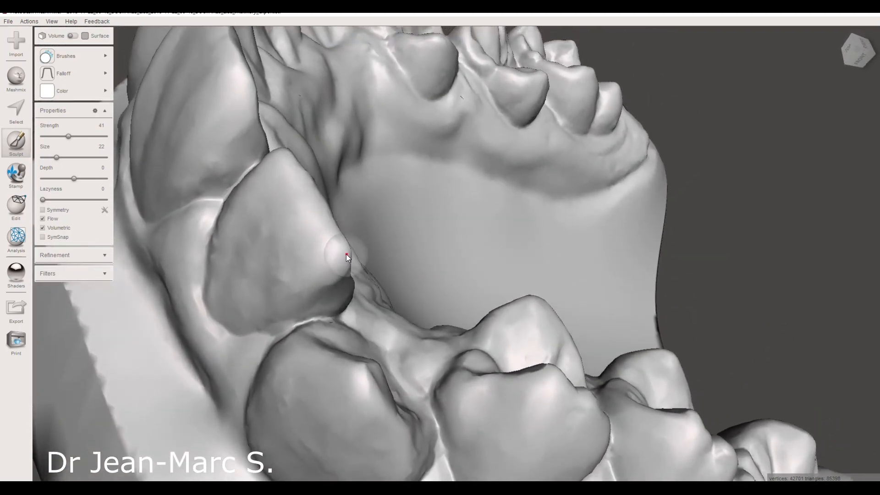
{"action": "right_click_drag", "start_coordinate": [336, 268], "coordinate": [485, 267]}
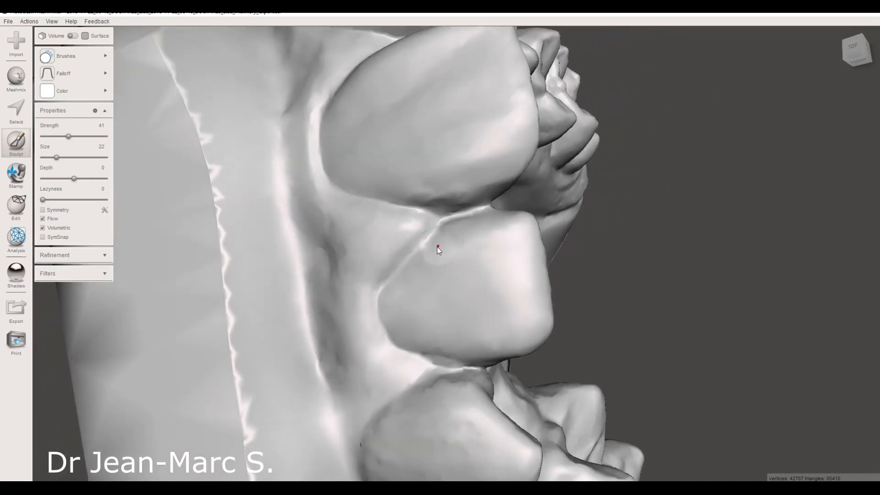
{"action": "mouse_move", "coordinate": [392, 318]}
{"action": "left_mouse_down"}
{"action": "mouse_move", "coordinate": [435, 363]}
{"action": "mouse_move", "coordinate": [456, 362]}
{"action": "mouse_move", "coordinate": [473, 343]}
{"action": "left_mouse_up"}
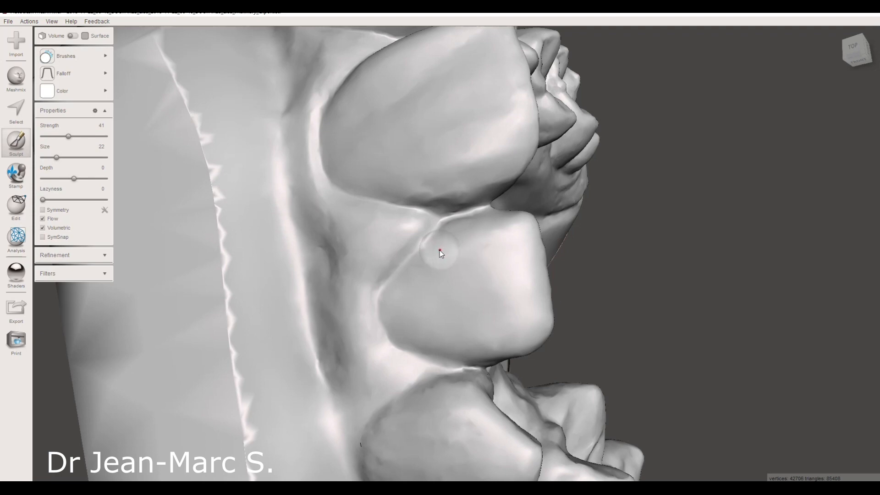
{"action": "left_click_drag", "start_coordinate": [434, 253], "coordinate": [455, 219]}
{"action": "right_click_drag", "start_coordinate": [487, 304], "coordinate": [486, 300]}
{"action": "left_click_drag", "start_coordinate": [531, 229], "coordinate": [531, 209]}
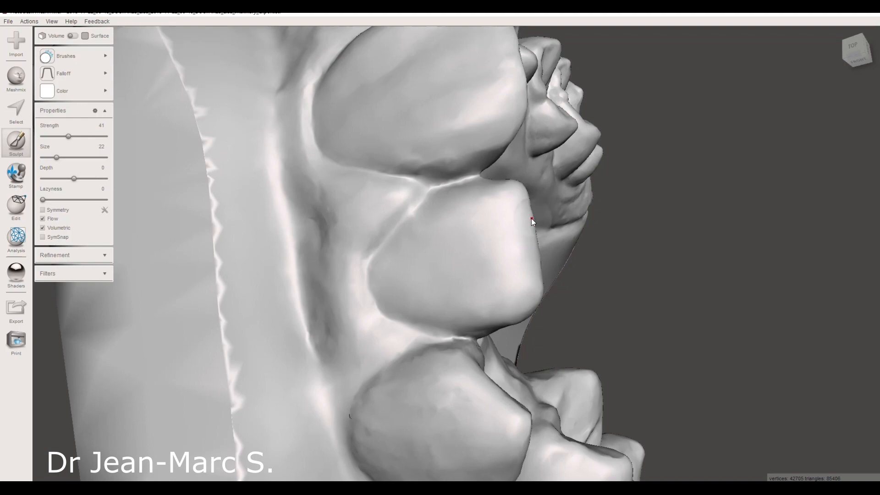
- Fill the notches in the opposite lateral incisor's biting edge using the Draw brush at strength 33 and size 22
{"action": "right_click_drag", "start_coordinate": [567, 273], "coordinate": [375, 273]}
{"action": "right_click_drag", "start_coordinate": [295, 263], "coordinate": [490, 235]}
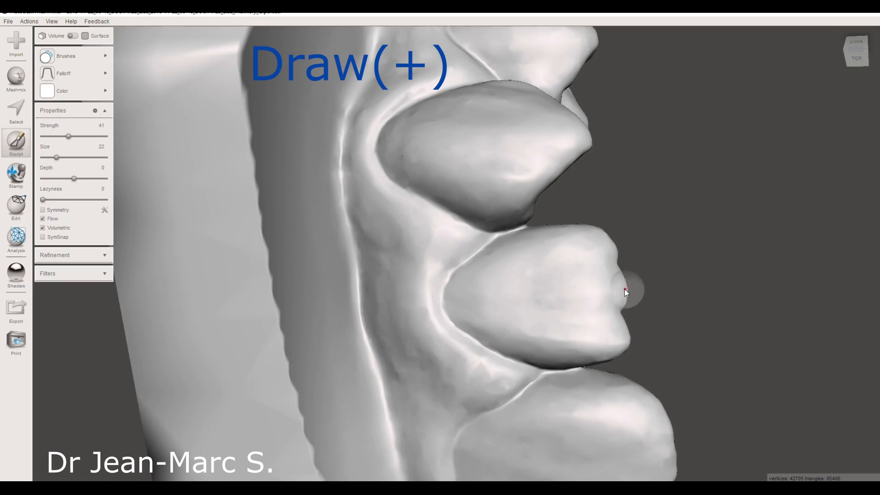
{"action": "mouse_move", "coordinate": [76, 62]}
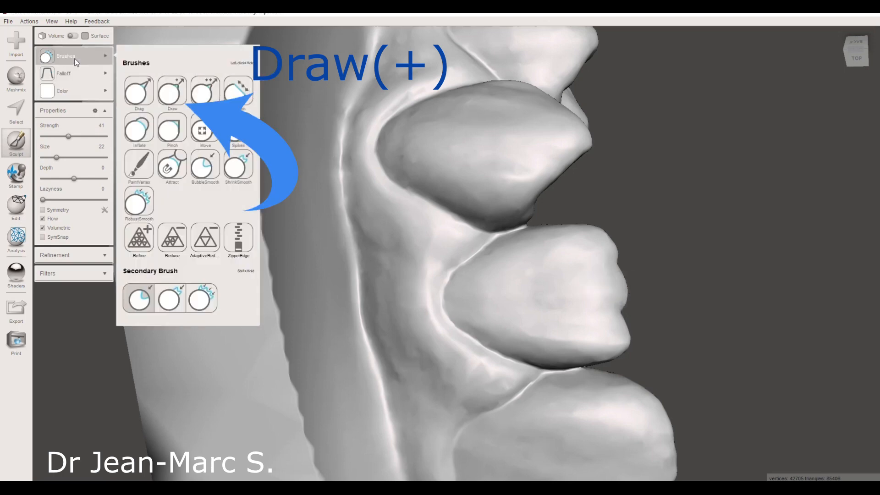
{"action": "left_click", "coordinate": [172, 92]}
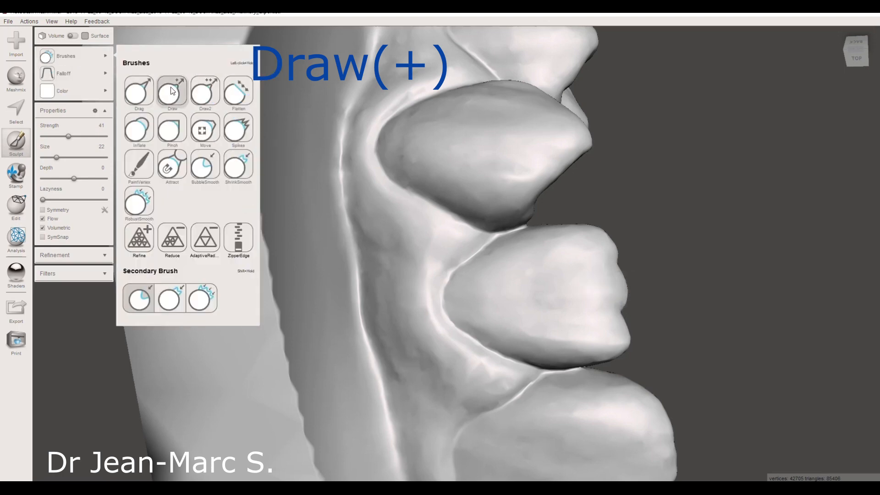
{"action": "left_click", "coordinate": [63, 157]}
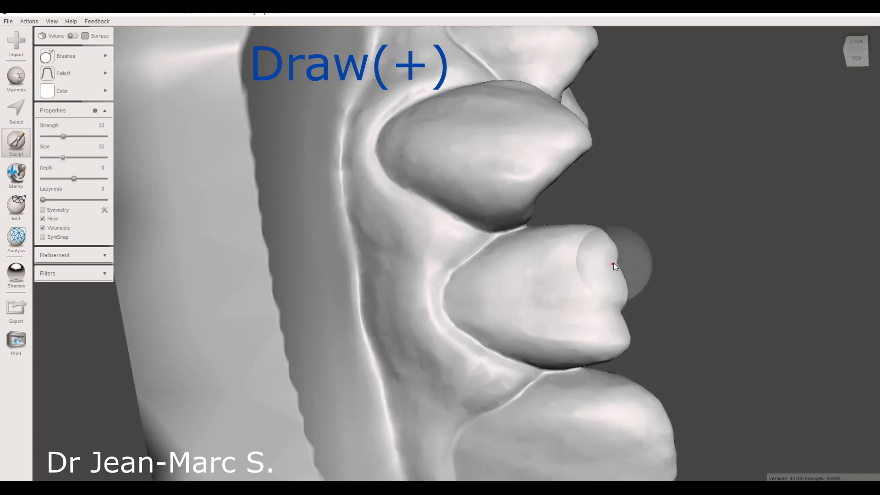
{"action": "mouse_move", "coordinate": [63, 158]}
{"action": "left_mouse_down"}
{"action": "mouse_move", "coordinate": [72, 157]}
{"action": "mouse_move", "coordinate": [57, 158]}
{"action": "left_mouse_up"}
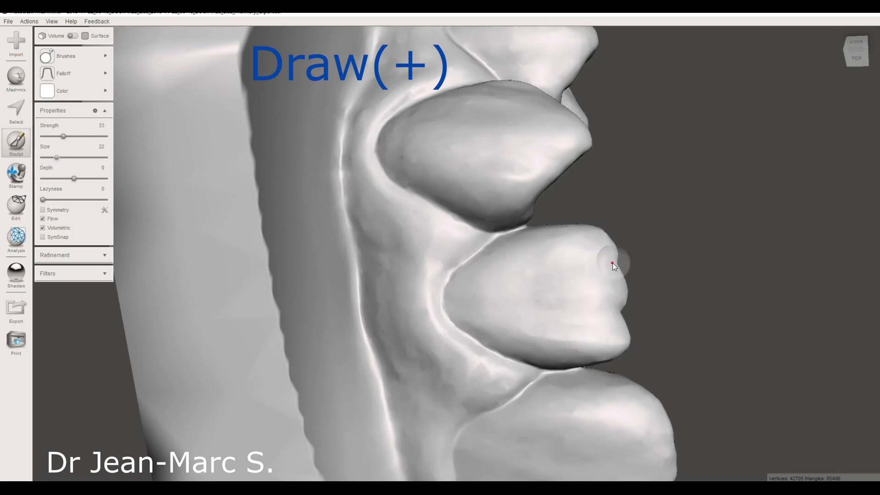
{"action": "right_click_drag", "start_coordinate": [624, 263], "coordinate": [552, 283]}
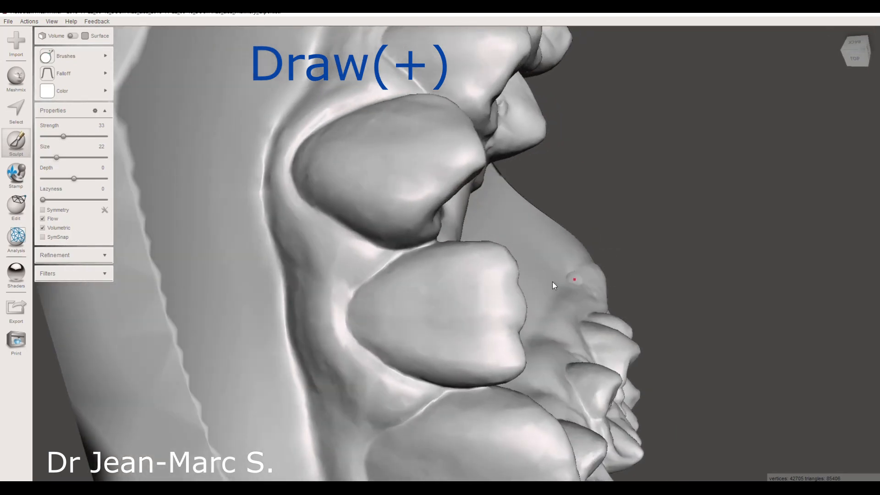
{"action": "left_click_drag", "start_coordinate": [515, 282], "coordinate": [518, 282]}
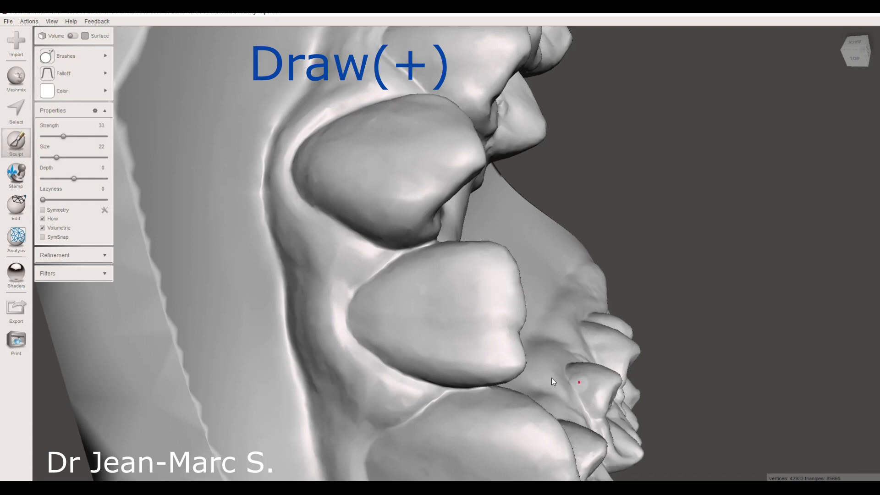
{"action": "left_click_drag", "start_coordinate": [517, 333], "coordinate": [518, 332]}
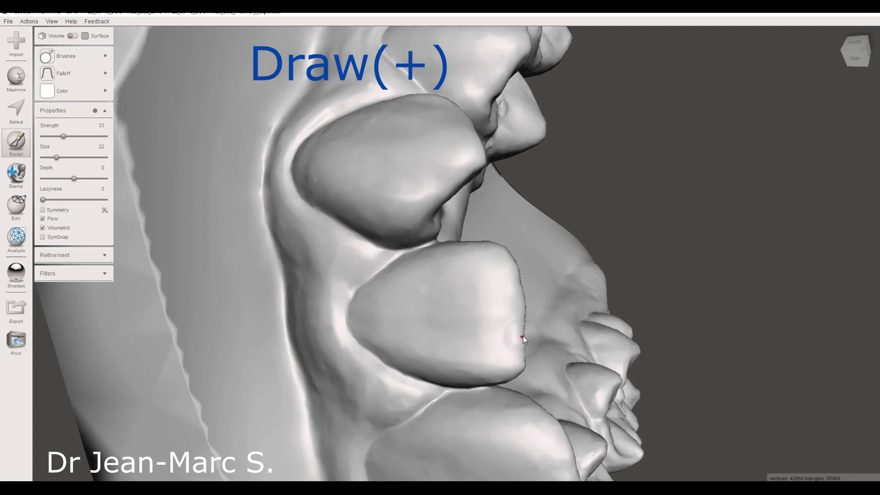
- Build up the remaining hollows along that incisor's biting edge and inner side with the Draw brush
{"action": "right_click_drag", "start_coordinate": [526, 354], "coordinate": [359, 259]}
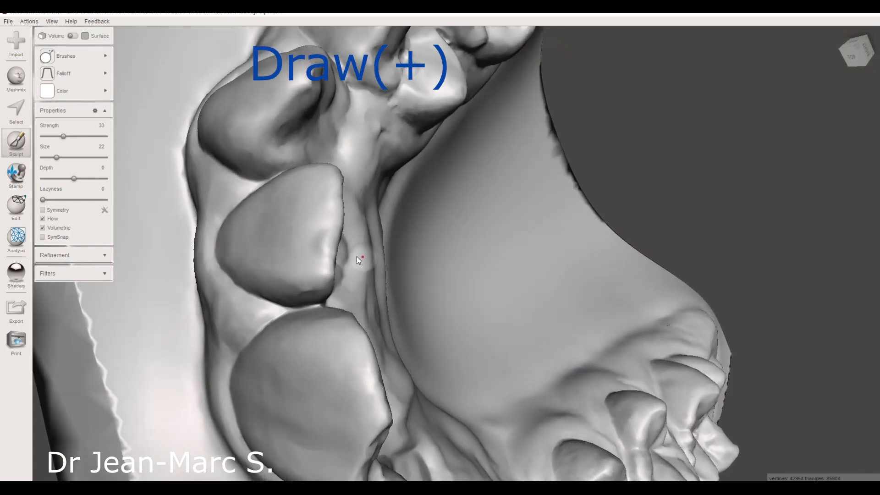
{"action": "left_click_drag", "start_coordinate": [332, 262], "coordinate": [342, 263]}
{"action": "right_click_drag", "start_coordinate": [341, 262], "coordinate": [548, 301]}
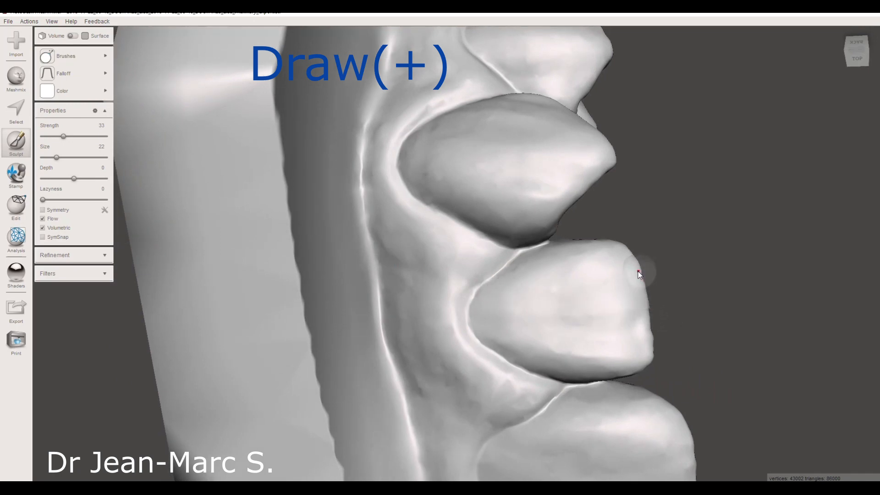
{"action": "left_click_drag", "start_coordinate": [640, 287], "coordinate": [642, 317]}
{"action": "left_click_drag", "start_coordinate": [646, 312], "coordinate": [653, 353]}
{"action": "right_click_drag", "start_coordinate": [670, 329], "coordinate": [601, 325]}
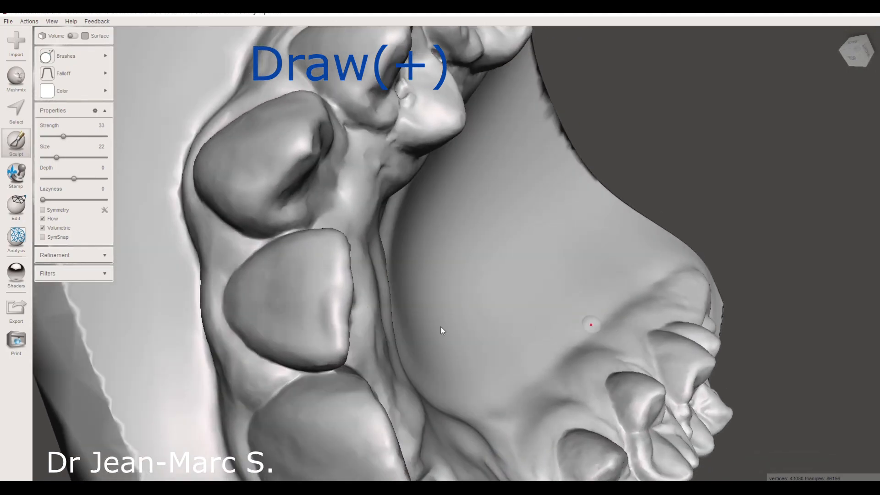
{"action": "left_click_drag", "start_coordinate": [317, 307], "coordinate": [313, 330]}
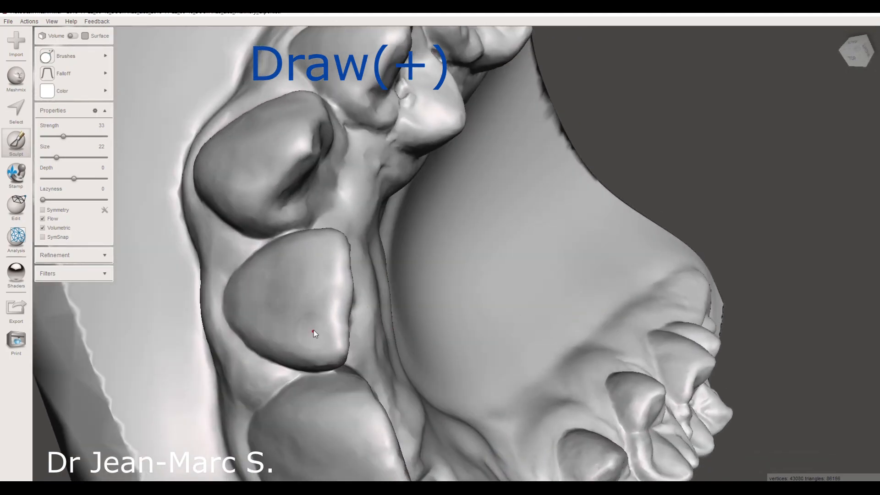
{"action": "right_click_drag", "start_coordinate": [446, 279], "coordinate": [355, 269]}
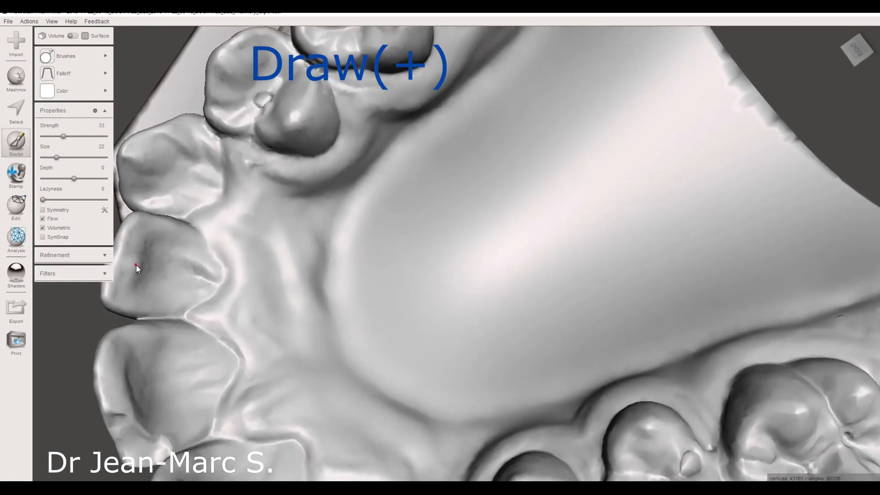
- Smooth the inner surface of the rebuilt incisor with the RobustSmooth brush at strength 41 and size 22
{"action": "left_click", "coordinate": [74, 56]}
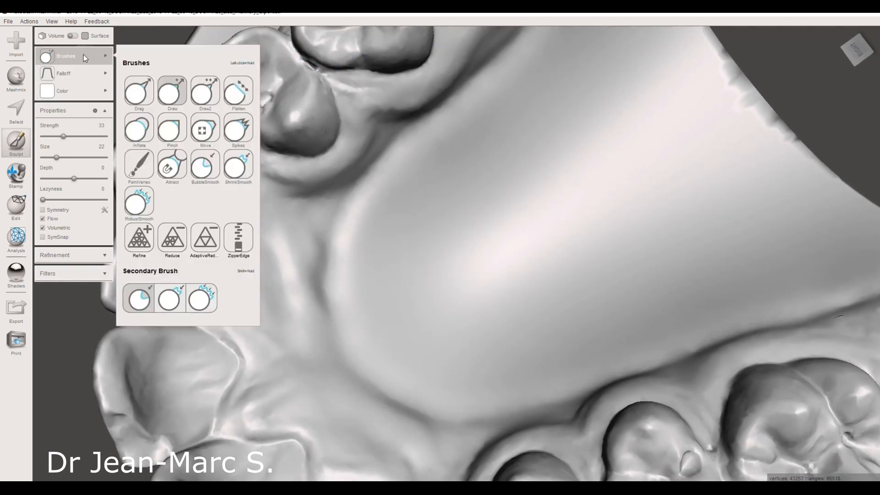
{"action": "left_click", "coordinate": [139, 202]}
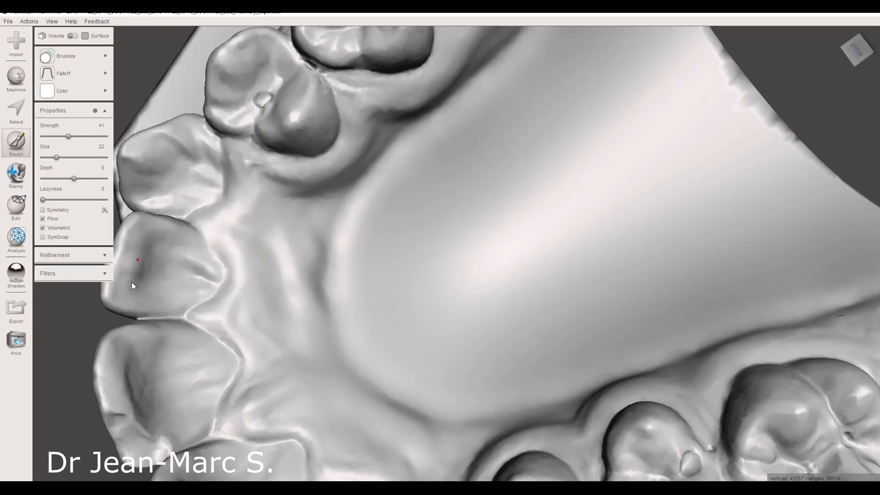
{"action": "right_click_drag", "start_coordinate": [174, 267], "coordinate": [384, 202]}
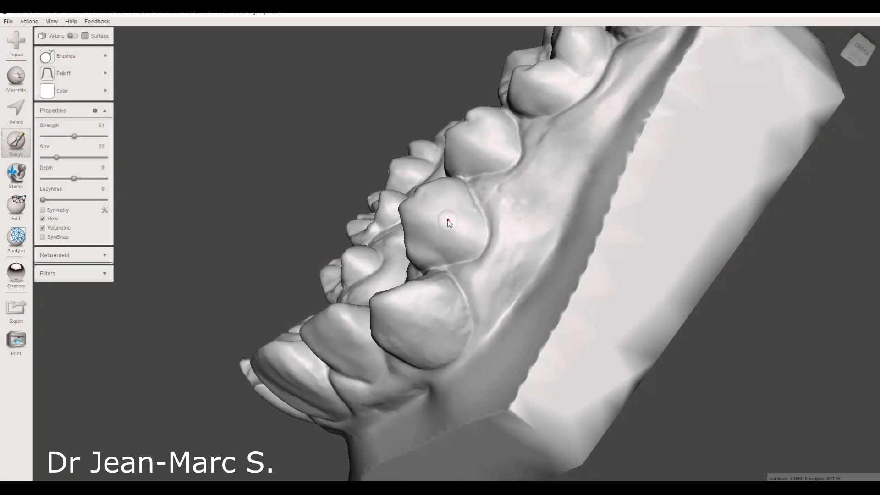
- Sculpt a raised oval attachment on the premolar's outer face with the Draw brush at strength 51 and size 22
{"action": "left_click", "coordinate": [429, 219]}
{"action": "mouse_move", "coordinate": [438, 223]}
{"action": "left_mouse_down"}
{"action": "mouse_move", "coordinate": [456, 229]}
{"action": "mouse_move", "coordinate": [427, 223]}
{"action": "mouse_move", "coordinate": [452, 232]}
{"action": "left_mouse_up"}
{"action": "mouse_move", "coordinate": [461, 263]}
{"action": "right_mouse_down"}
{"action": "mouse_move", "coordinate": [463, 323]}
{"action": "mouse_move", "coordinate": [552, 292]}
{"action": "mouse_move", "coordinate": [535, 268]}
{"action": "mouse_move", "coordinate": [554, 237]}
{"action": "right_mouse_up"}
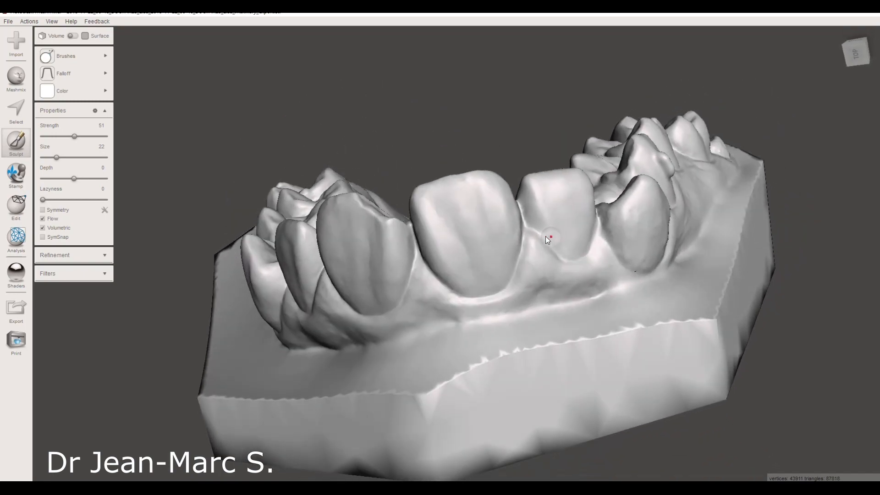
- Sculpt two raised oval attachments side by side on the canine's outer face with the Draw brush
{"action": "right_click_drag", "start_coordinate": [576, 220], "coordinate": [526, 228]}
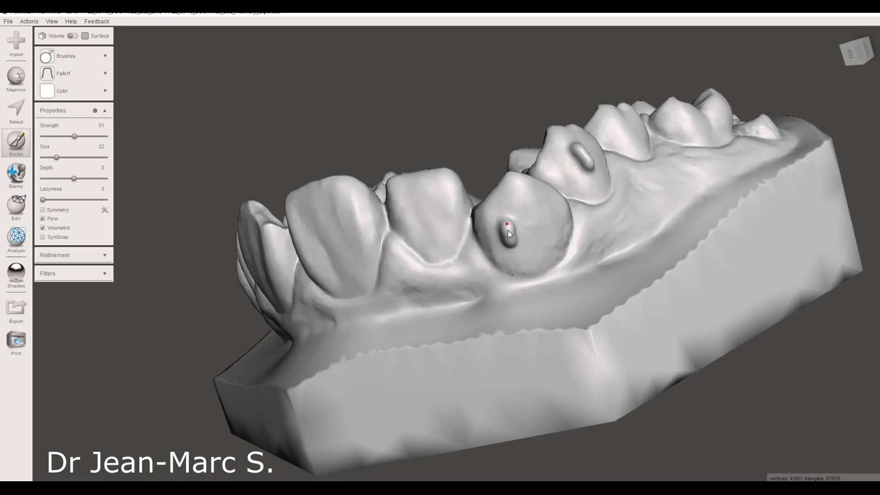
{"action": "right_click_drag", "start_coordinate": [535, 248], "coordinate": [512, 246]}
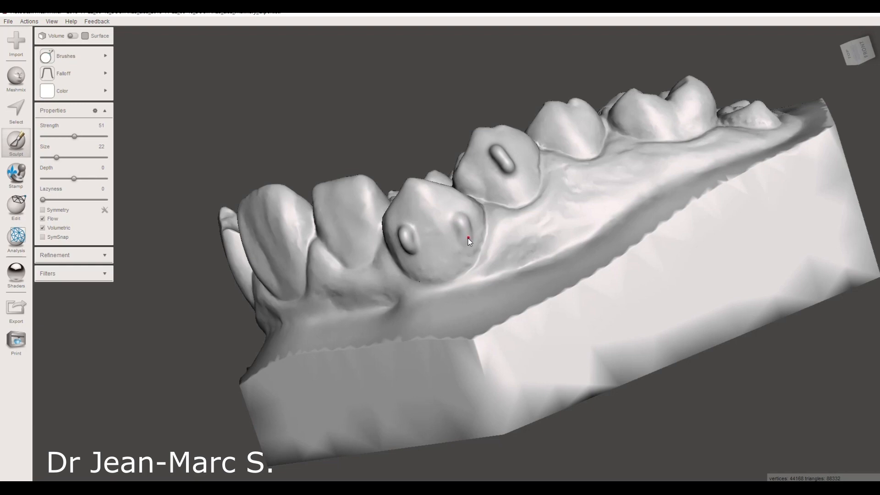
{"action": "right_click_drag", "start_coordinate": [468, 238], "coordinate": [587, 258]}
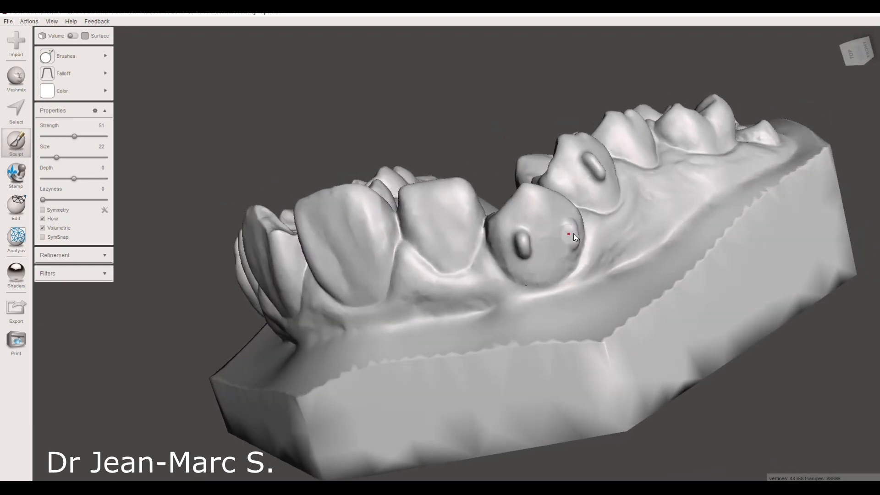
- Add a row of five small round bumps on the palatal gum beside the premolars with the Draw brush at strength 51 and size 22
{"action": "right_click_drag", "start_coordinate": [595, 241], "coordinate": [493, 252]}
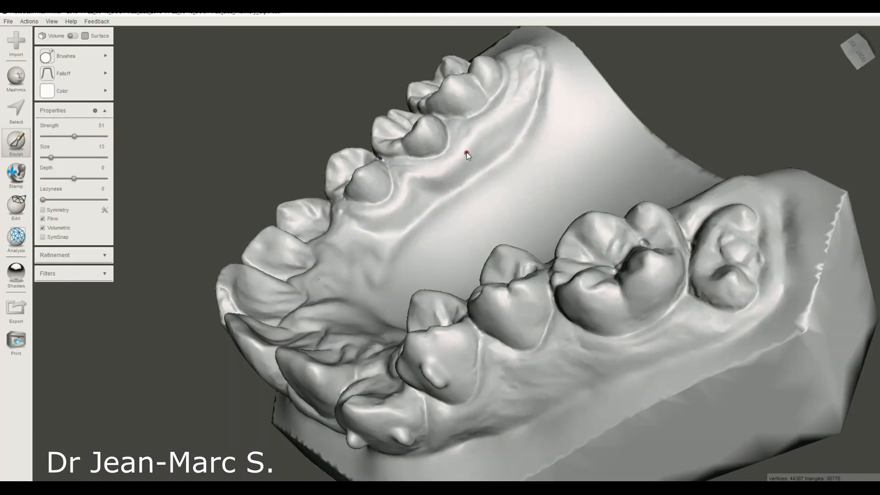
{"action": "right_click_drag", "start_coordinate": [471, 176], "coordinate": [454, 190]}
{"action": "left_click_drag", "start_coordinate": [51, 157], "coordinate": [56, 157]}
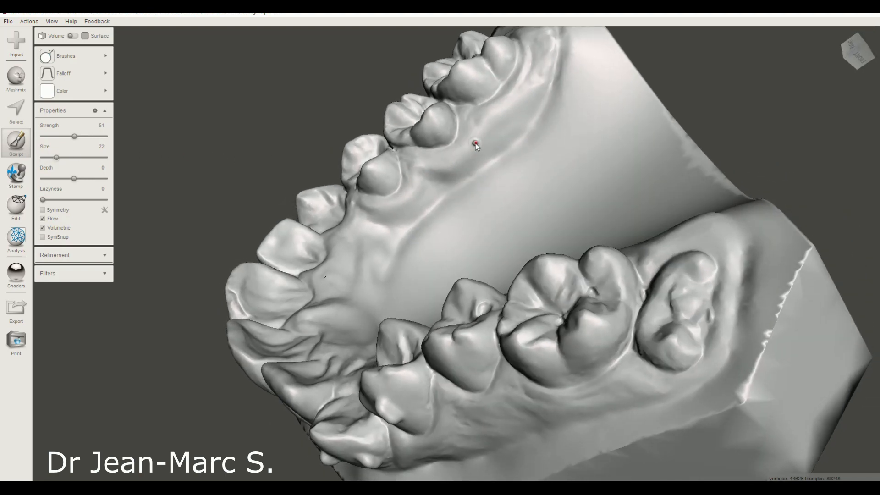
{"action": "left_click", "coordinate": [460, 156]}
{"action": "right_click_drag", "start_coordinate": [479, 176], "coordinate": [439, 172]}
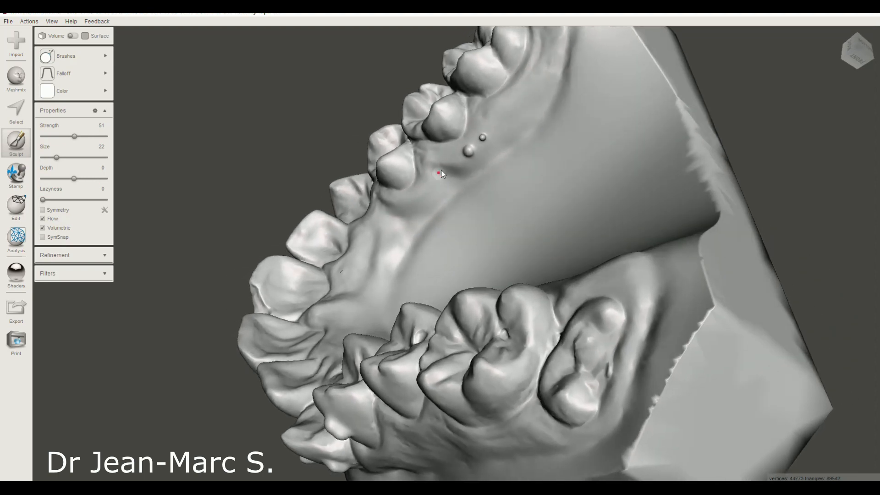
{"action": "left_click", "coordinate": [455, 165]}
{"action": "left_click", "coordinate": [449, 176]}
{"action": "left_click", "coordinate": [438, 186]}
{"action": "right_click_drag", "start_coordinate": [499, 188], "coordinate": [596, 188]}
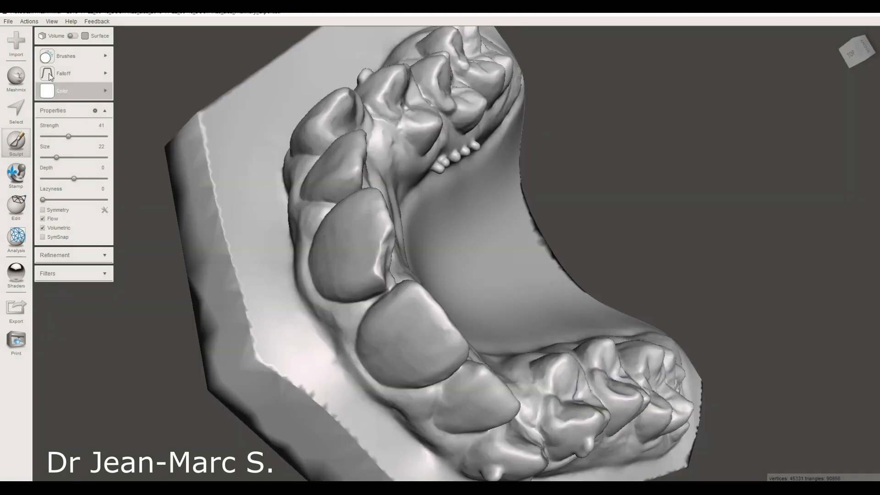
- Build up the chipped biting edge of the central incisor with the Draw brush at strength 51 and size 28
{"action": "mouse_move", "coordinate": [65, 56]}
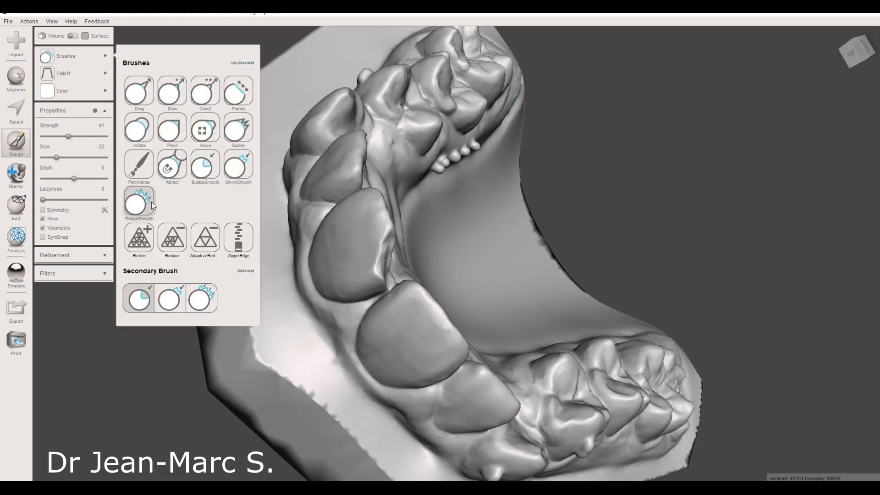
{"action": "left_click", "coordinate": [179, 91]}
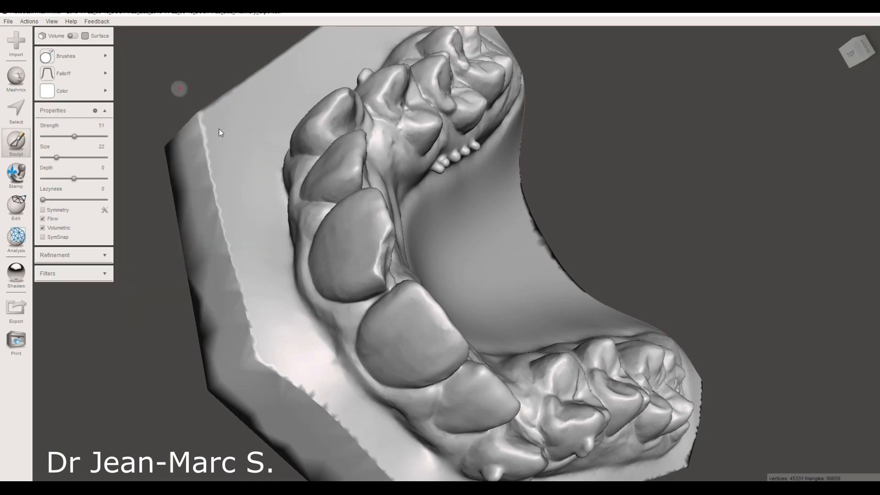
{"action": "mouse_move", "coordinate": [373, 218]}
{"action": "right_mouse_down"}
{"action": "mouse_move", "coordinate": [348, 218]}
{"action": "mouse_move", "coordinate": [308, 236]}
{"action": "right_mouse_up"}
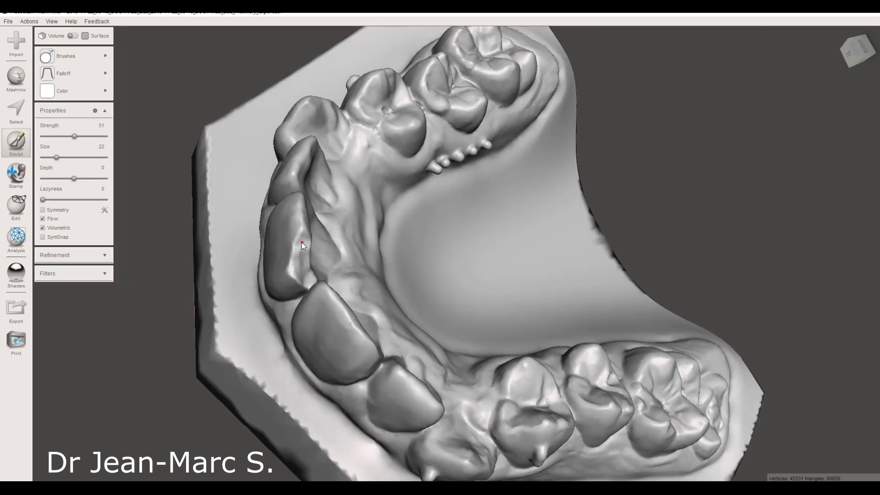
{"action": "left_click", "coordinate": [82, 90]}
{"action": "left_click_drag", "start_coordinate": [59, 157], "coordinate": [63, 157]}
{"action": "right_click_drag", "start_coordinate": [306, 252], "coordinate": [315, 230]}
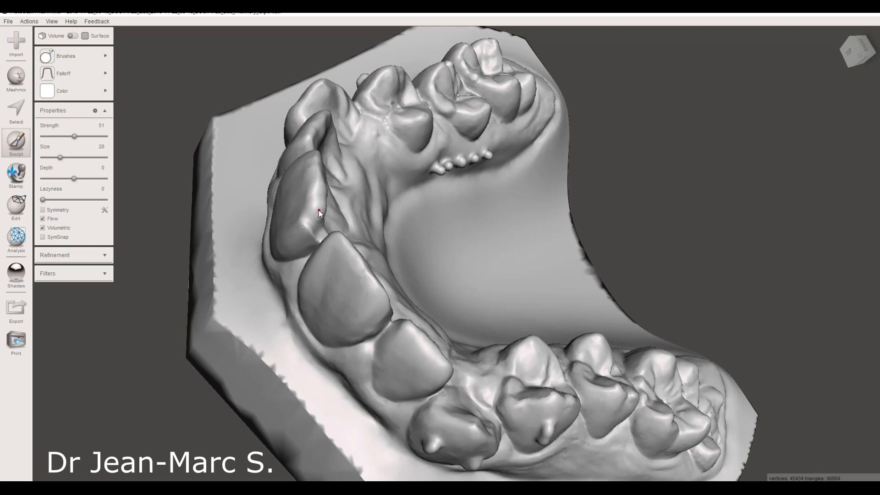
{"action": "right_click_drag", "start_coordinate": [324, 202], "coordinate": [293, 239]}
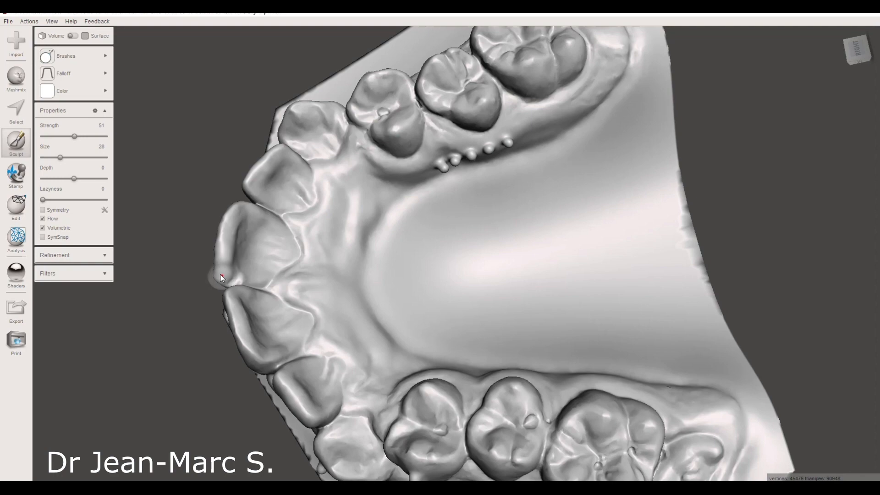
- Fill the hollow on that incisor's inner side behind the rebuilt corner with the Draw brush
{"action": "right_click_drag", "start_coordinate": [267, 252], "coordinate": [356, 216]}
{"action": "right_click_drag", "start_coordinate": [276, 218], "coordinate": [278, 226]}
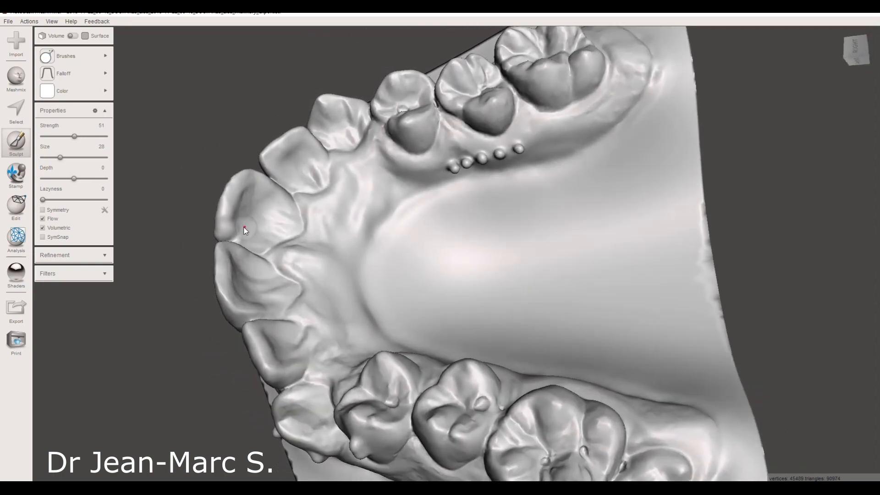
{"action": "left_click", "coordinate": [237, 235]}
{"action": "right_click_drag", "start_coordinate": [254, 215], "coordinate": [374, 221]}
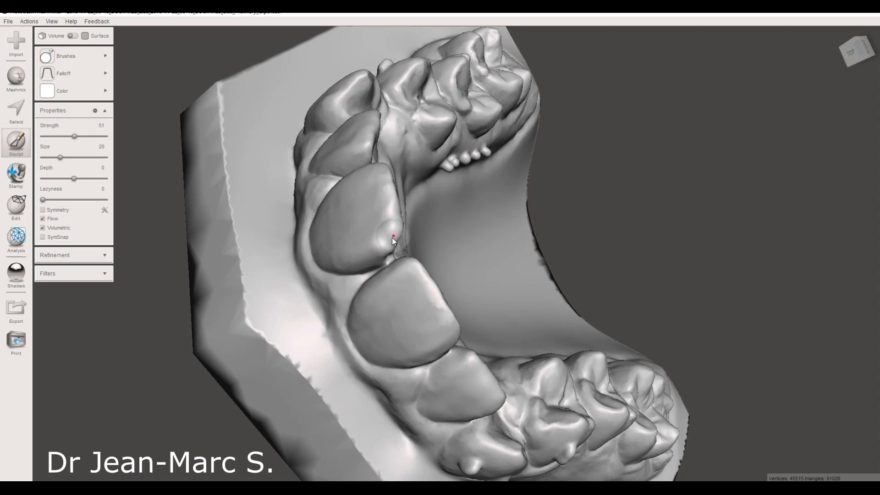
{"action": "right_click_drag", "start_coordinate": [431, 241], "coordinate": [304, 289]}
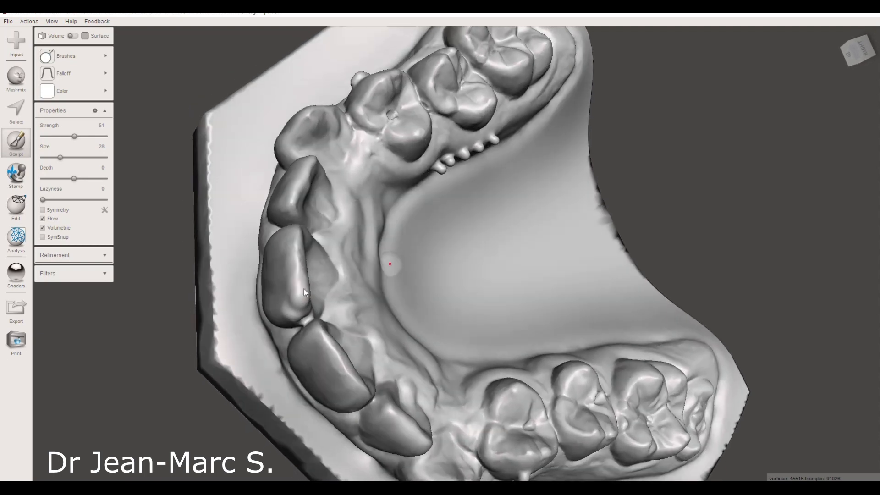
- Build up the incisor's corner next to the neighbouring central incisor and thicken its inner face with the Draw brush
{"action": "left_click", "coordinate": [301, 315]}
{"action": "mouse_move", "coordinate": [307, 313]}
{"action": "right_mouse_down"}
{"action": "mouse_move", "coordinate": [419, 232]}
{"action": "mouse_move", "coordinate": [454, 221]}
{"action": "right_mouse_up"}
{"action": "mouse_move", "coordinate": [454, 222]}
{"action": "left_mouse_down"}
{"action": "mouse_move", "coordinate": [463, 190]}
{"action": "mouse_move", "coordinate": [453, 155]}
{"action": "left_mouse_up"}
{"action": "mouse_move", "coordinate": [480, 177]}
{"action": "right_mouse_down"}
{"action": "mouse_move", "coordinate": [366, 194]}
{"action": "mouse_move", "coordinate": [281, 249]}
{"action": "right_mouse_up"}
{"action": "left_click", "coordinate": [251, 242]}
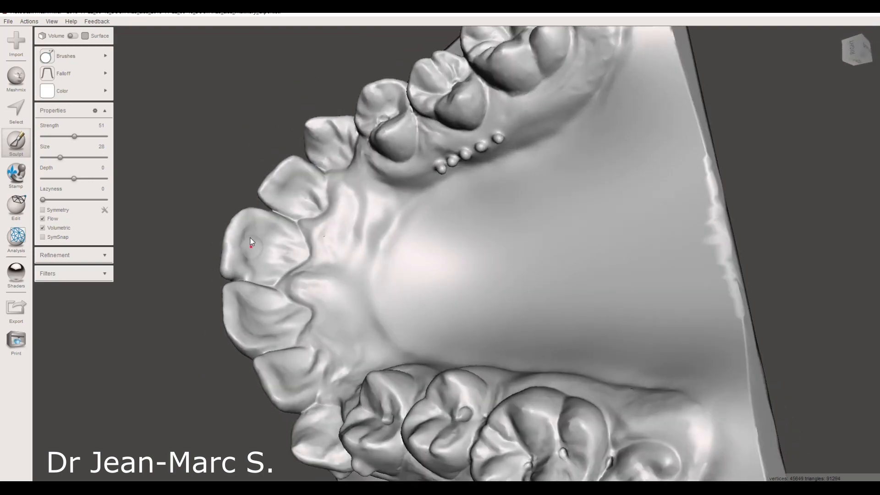
{"action": "left_click", "coordinate": [236, 271]}
{"action": "scroll", "coordinate": [269, 253], "scroll_direction": "up", "scroll_amount": 5}
{"action": "right_click_drag", "start_coordinate": [269, 253], "coordinate": [281, 232]}
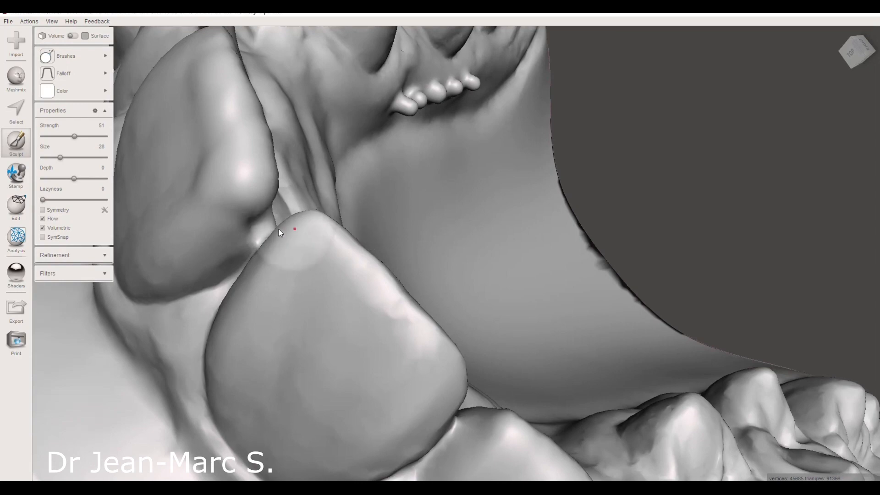
{"action": "left_click", "coordinate": [265, 221]}
- Smooth the rebuilt incisor's inner face and biting edge with the RobustSmooth brush at strength 41 and size 28
{"action": "right_click_drag", "start_coordinate": [388, 174], "coordinate": [430, 181]}
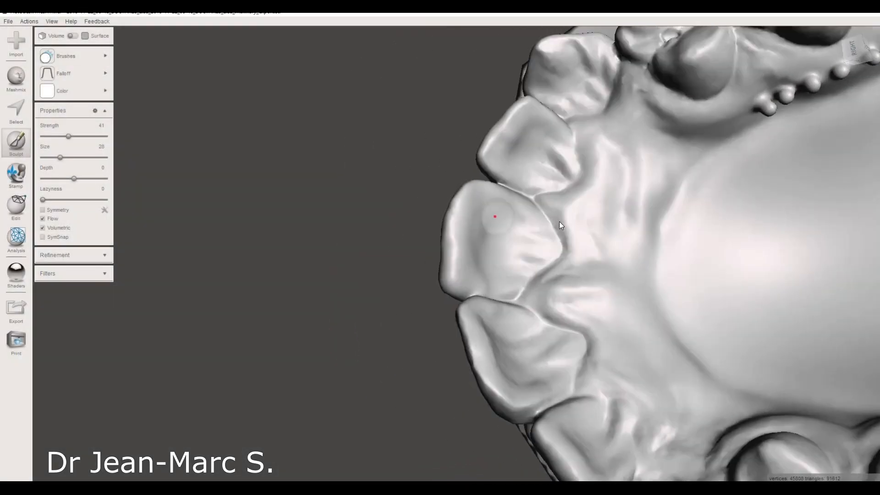
{"action": "right_click_drag", "start_coordinate": [559, 221], "coordinate": [483, 288]}
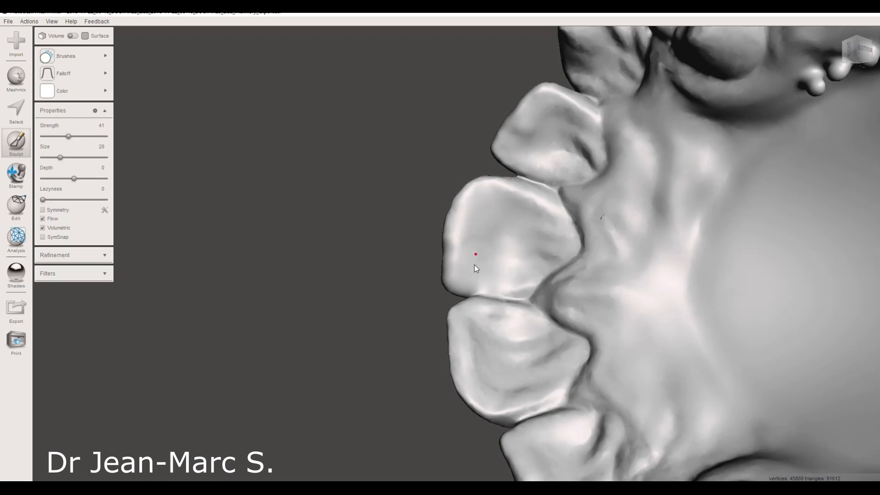
{"action": "right_click_drag", "start_coordinate": [525, 233], "coordinate": [502, 243]}
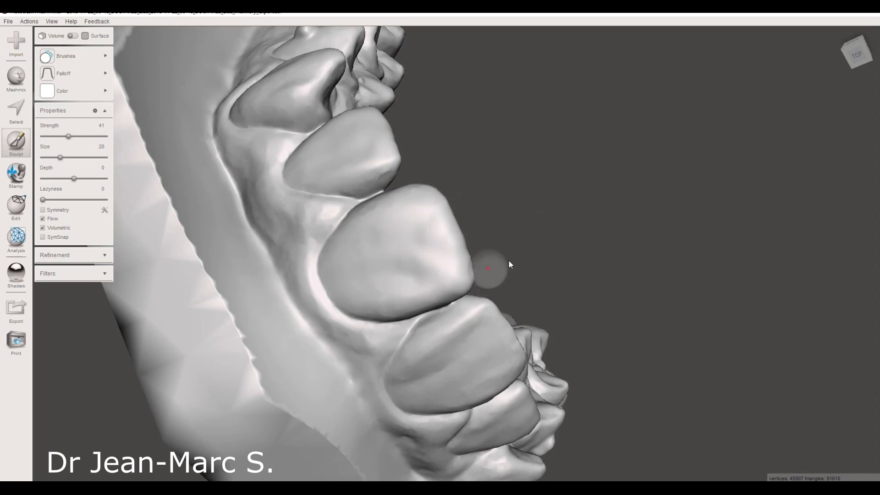
{"action": "mouse_move", "coordinate": [545, 220]}
{"action": "right_mouse_down"}
{"action": "mouse_move", "coordinate": [568, 188]}
{"action": "mouse_move", "coordinate": [520, 192]}
{"action": "mouse_move", "coordinate": [550, 259]}
{"action": "mouse_move", "coordinate": [591, 219]}
{"action": "mouse_move", "coordinate": [614, 249]}
{"action": "mouse_move", "coordinate": [573, 229]}
{"action": "mouse_move", "coordinate": [583, 235]}
{"action": "mouse_move", "coordinate": [589, 222]}
{"action": "mouse_move", "coordinate": [453, 212]}
{"action": "mouse_move", "coordinate": [383, 218]}
{"action": "mouse_move", "coordinate": [544, 226]}
{"action": "right_mouse_up"}
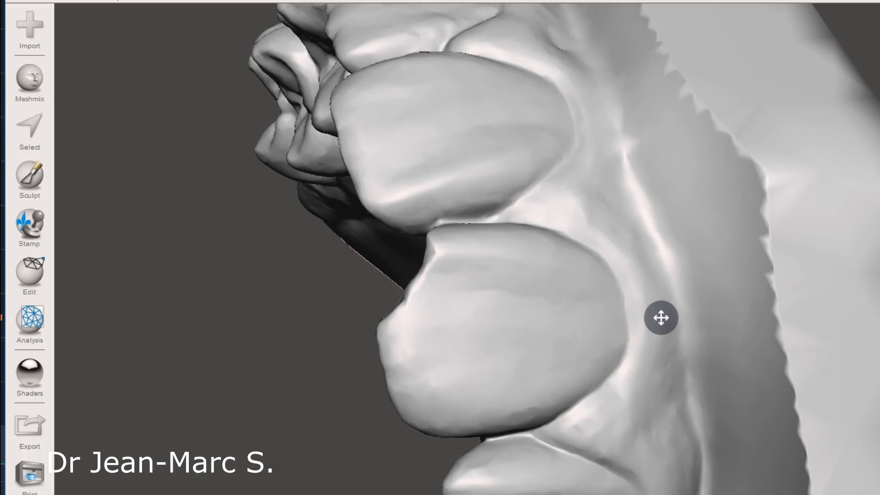